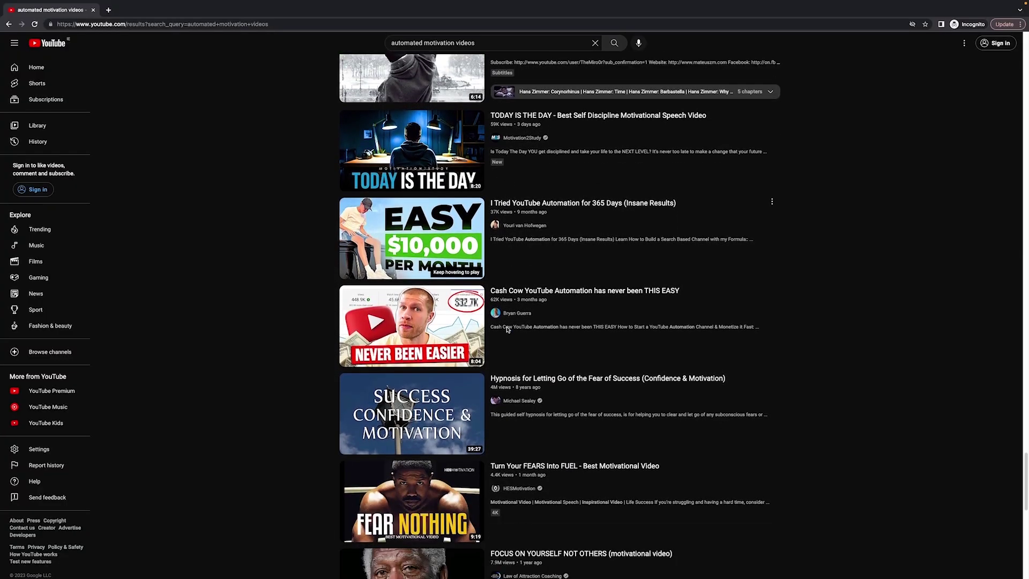
{"action": "scroll", "coordinate": [507, 329], "scroll_direction": "down", "scroll_amount": 2}
{"action": "scroll", "coordinate": [506, 329], "scroll_direction": "down", "scroll_amount": 1}
{"action": "scroll", "coordinate": [507, 328], "scroll_direction": "down", "scroll_amount": 2}
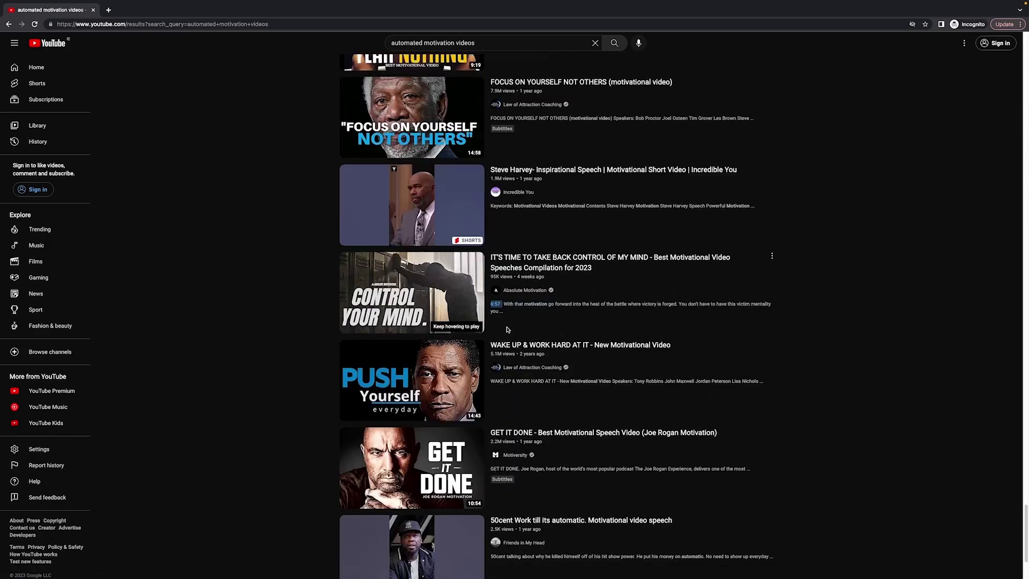
{"action": "scroll", "coordinate": [507, 329], "scroll_direction": "down", "scroll_amount": 1}
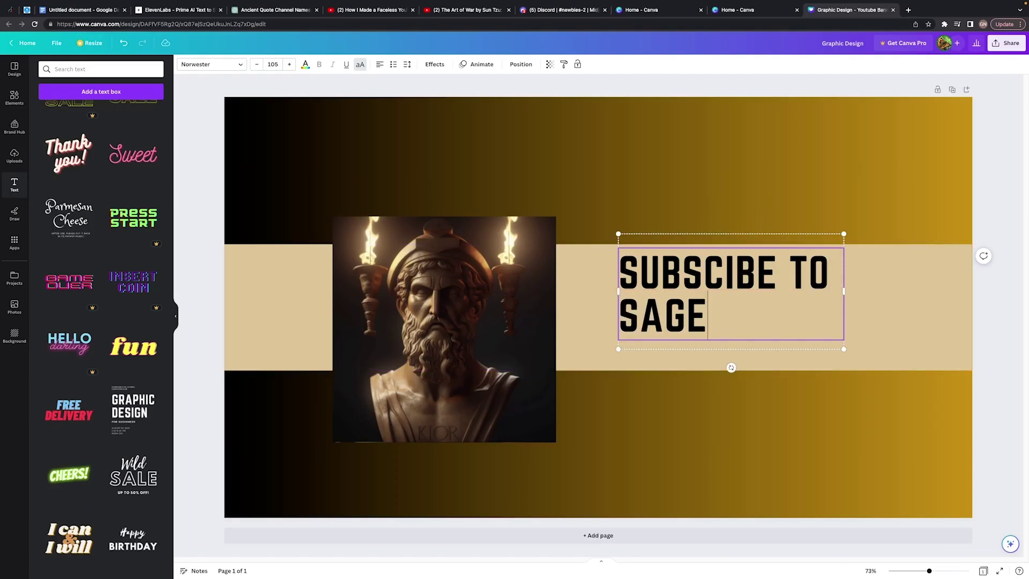
{"action": "type", "text": "S OF THE"}
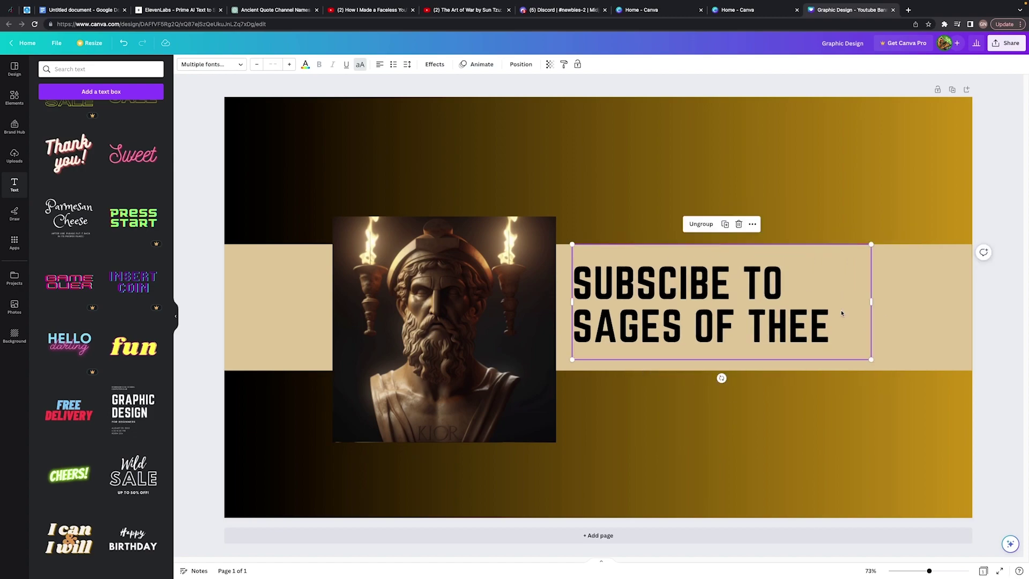
{"action": "type", "text": " AGES"}
Finish editing the 'SAGES OF THE AGES' banner heading
{"action": "key", "text": "Escape"}
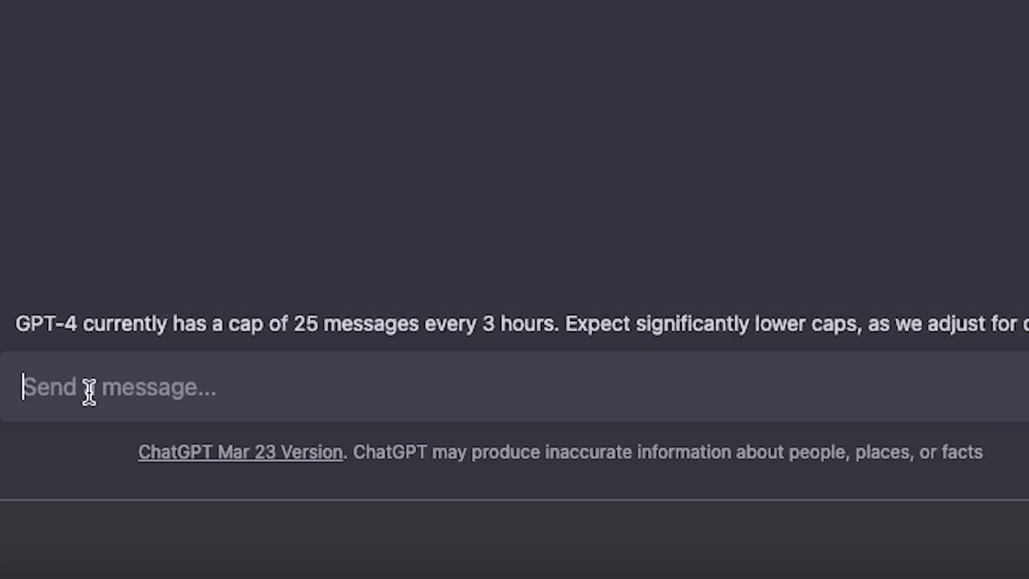
{"action": "type", "text": "give me 10 ancient zen proverbs which will help people who are suffering from unhappiness and need some hope"}
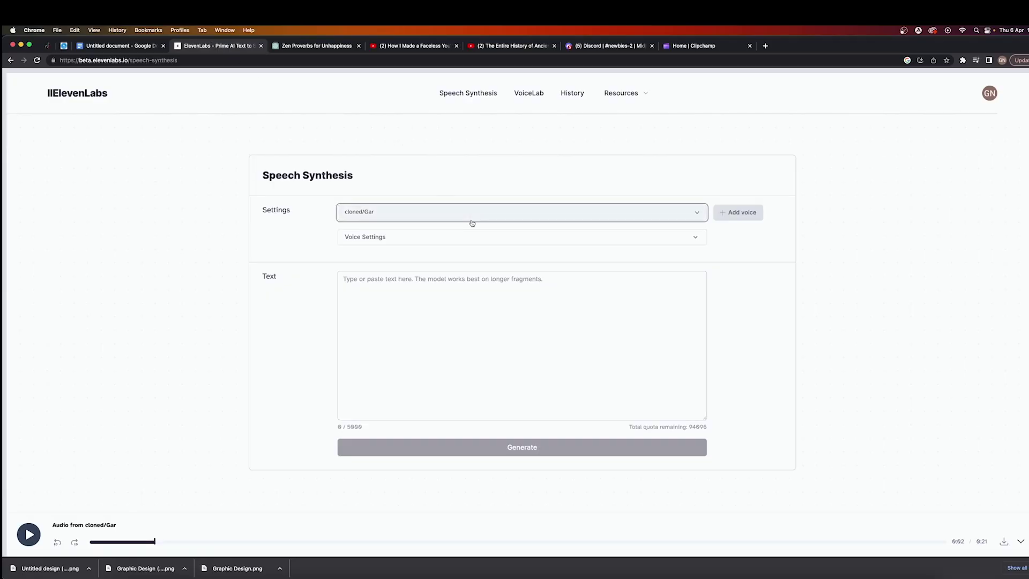
Choose the cloned/james voice and paste the Zen proverbs script into the text area
{"action": "left_click", "coordinate": [701, 217]}
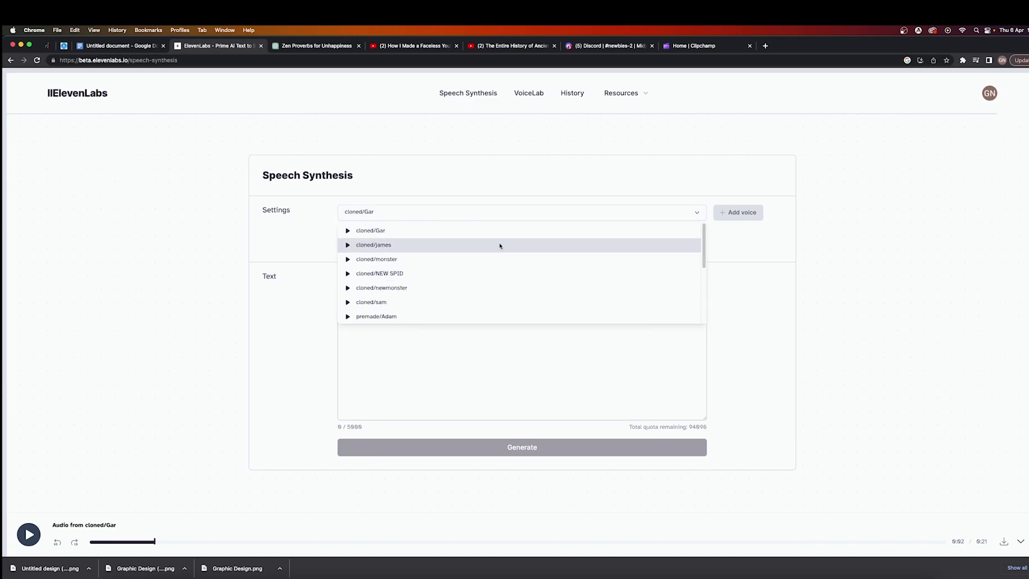
{"action": "left_click", "coordinate": [499, 245]}
{"action": "left_click", "coordinate": [456, 304]}
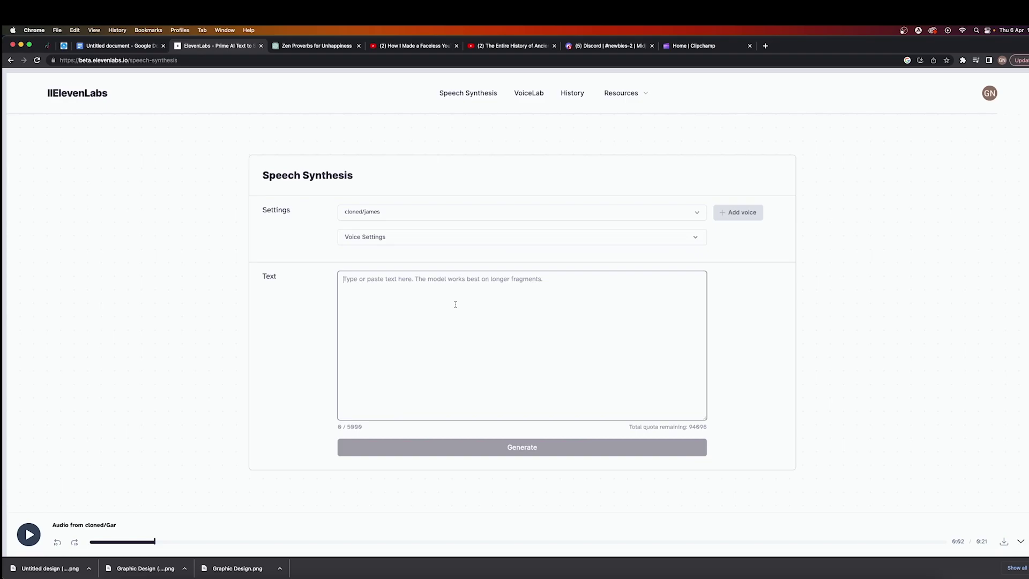
{"action": "key", "text": "ctrl+v"}
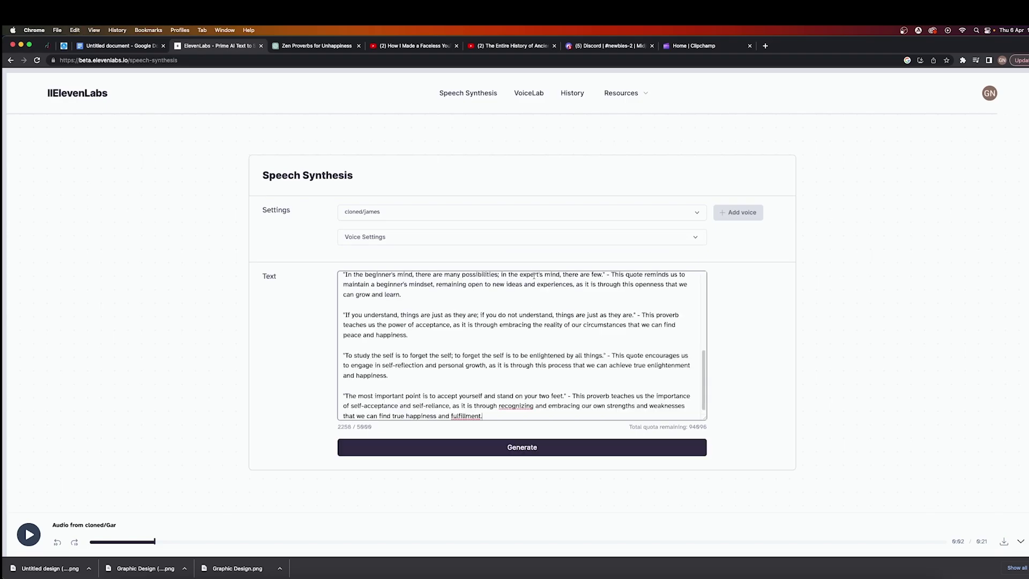
{"action": "scroll", "coordinate": [534, 276], "scroll_direction": "up", "scroll_amount": 2}
{"action": "scroll", "coordinate": [534, 290], "scroll_direction": "up", "scroll_amount": 5}
{"action": "scroll", "coordinate": [535, 339], "scroll_direction": "down", "scroll_amount": 4}
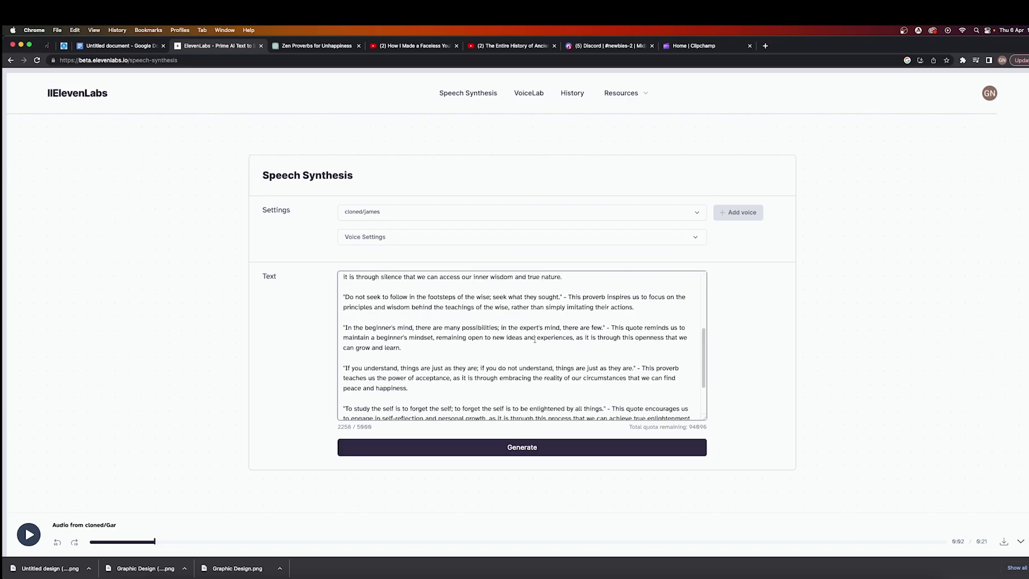
{"action": "scroll", "coordinate": [534, 339], "scroll_direction": "down", "scroll_amount": 3}
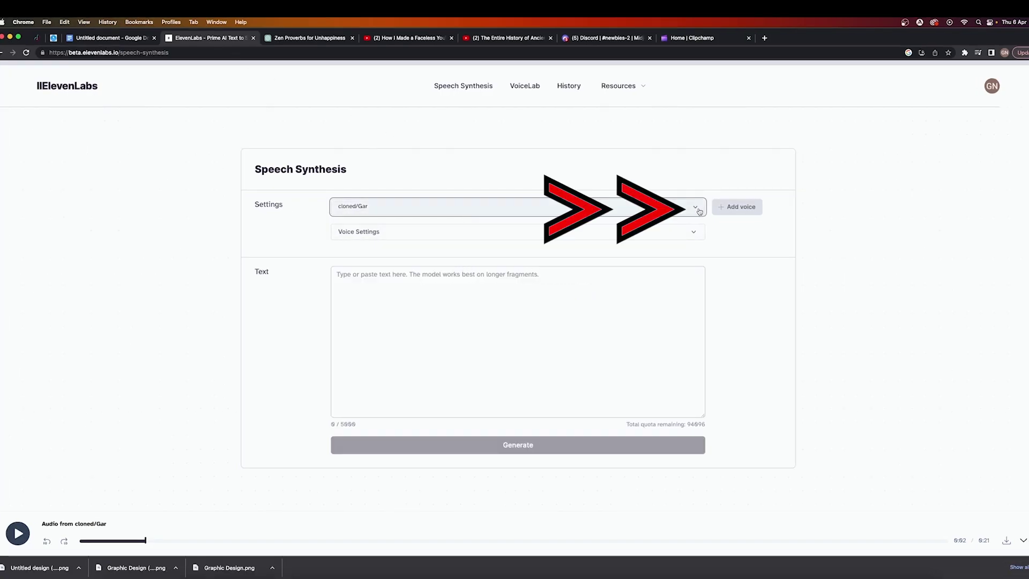
{"action": "left_click", "coordinate": [699, 211]}
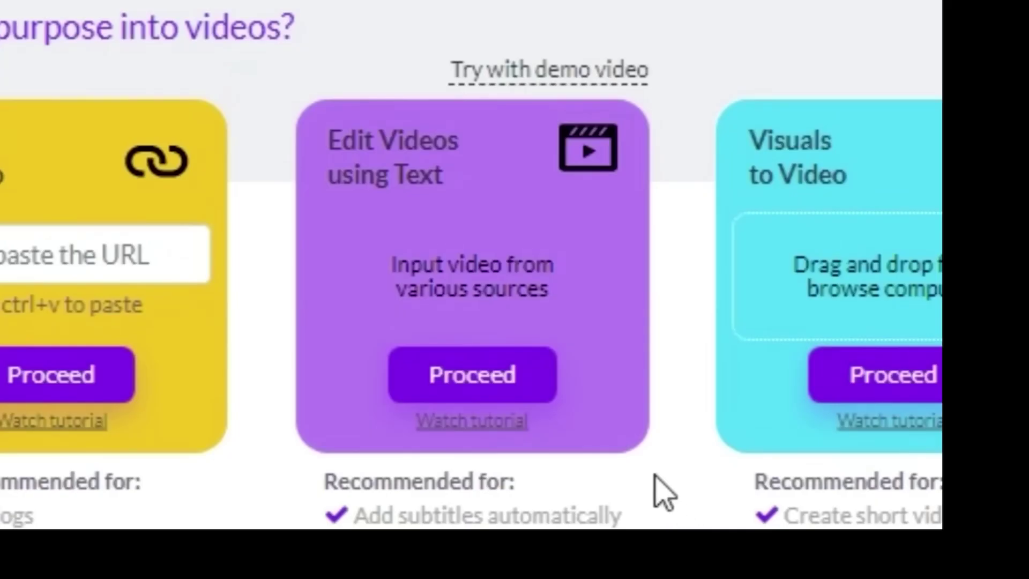
Create an Edit Videos using Text project from the narration mp3 and open customization
{"action": "left_click", "coordinate": [493, 378]}
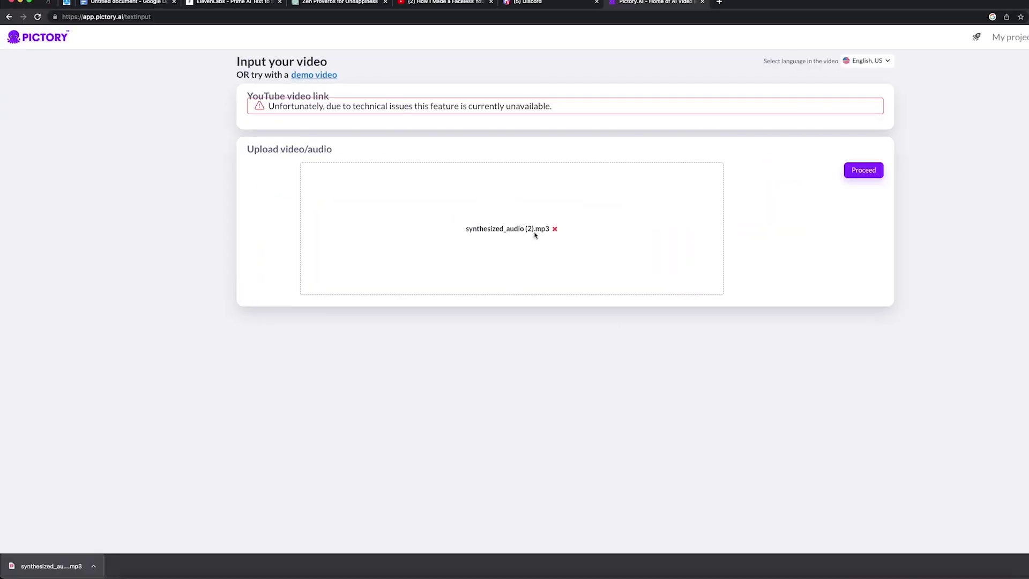
{"action": "left_click", "coordinate": [862, 174]}
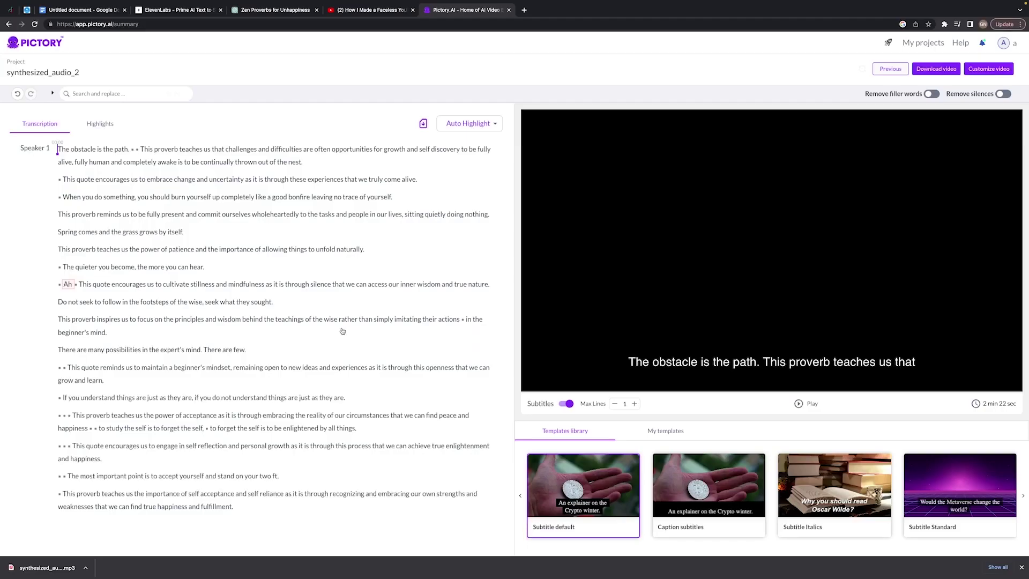
{"action": "left_click", "coordinate": [991, 71]}
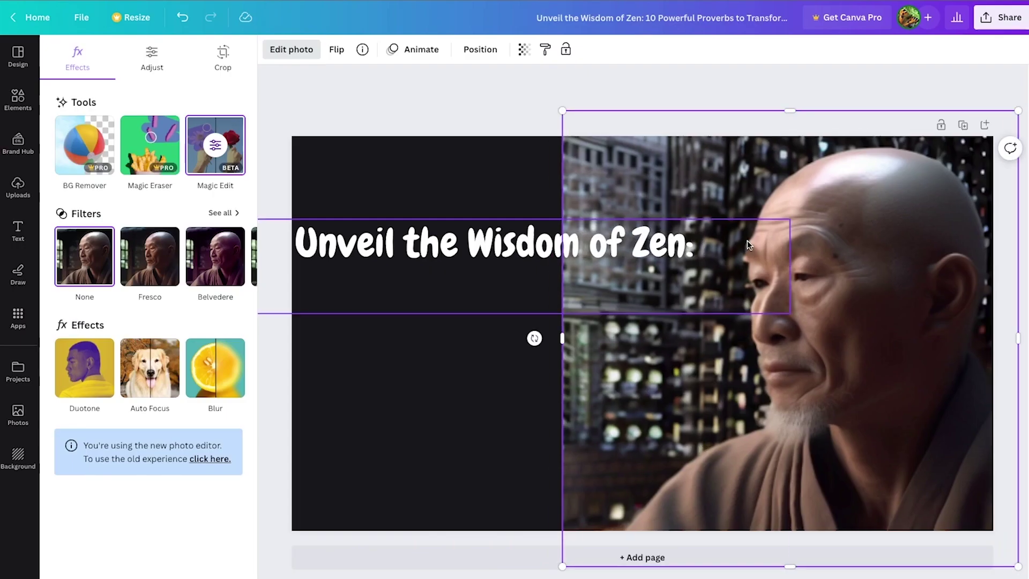
Place a black rectangle behind the 'Unveil the Wisdom of Zen' title
{"action": "left_click", "coordinate": [338, 368]}
{"action": "left_click", "coordinate": [20, 98]}
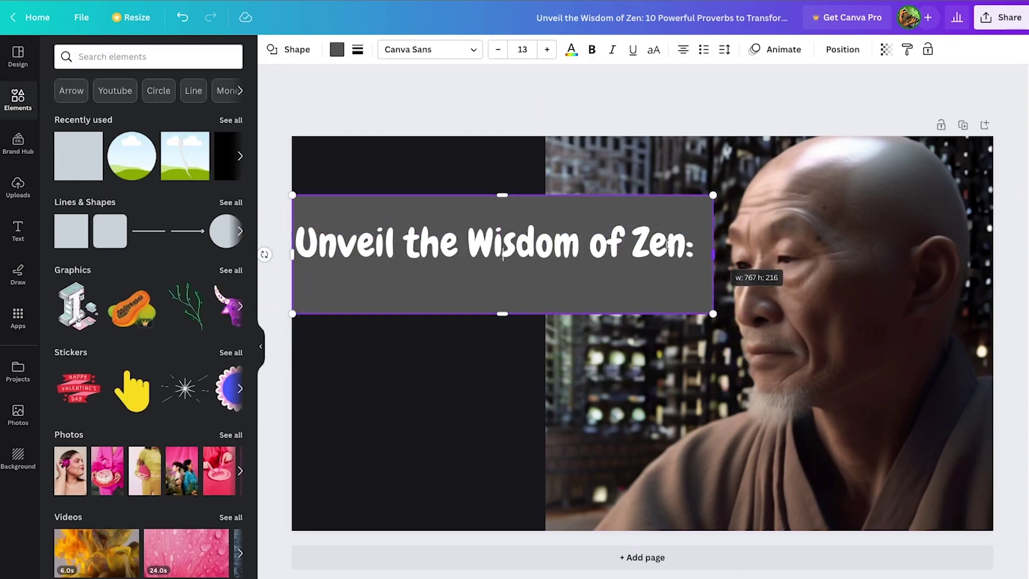
{"action": "left_click", "coordinate": [376, 298]}
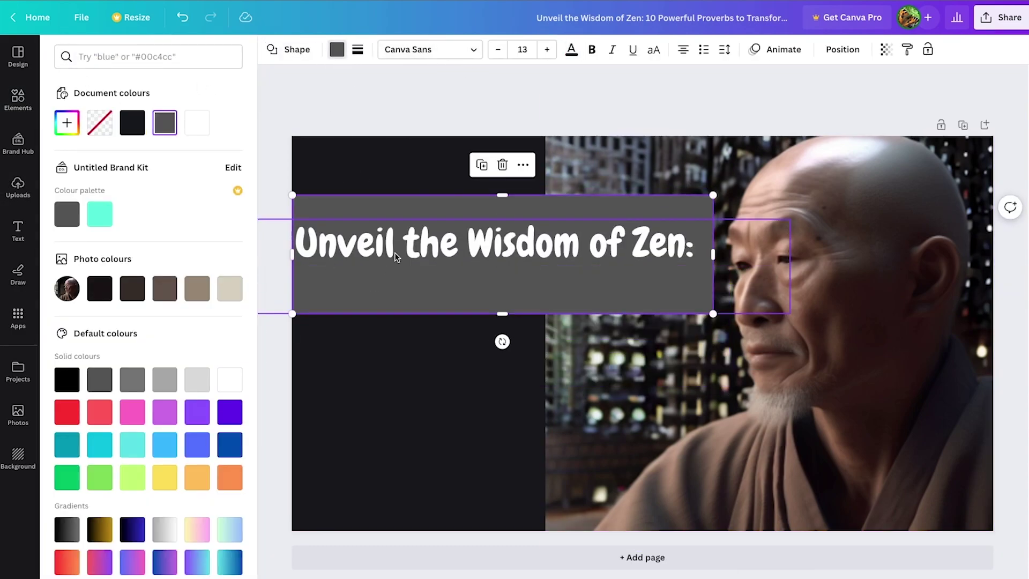
{"action": "left_click_drag", "start_coordinate": [395, 256], "coordinate": [388, 339]}
{"action": "left_click", "coordinate": [337, 49]}
{"action": "left_click_drag", "start_coordinate": [465, 281], "coordinate": [536, 269]}
{"action": "left_click", "coordinate": [829, 271]}
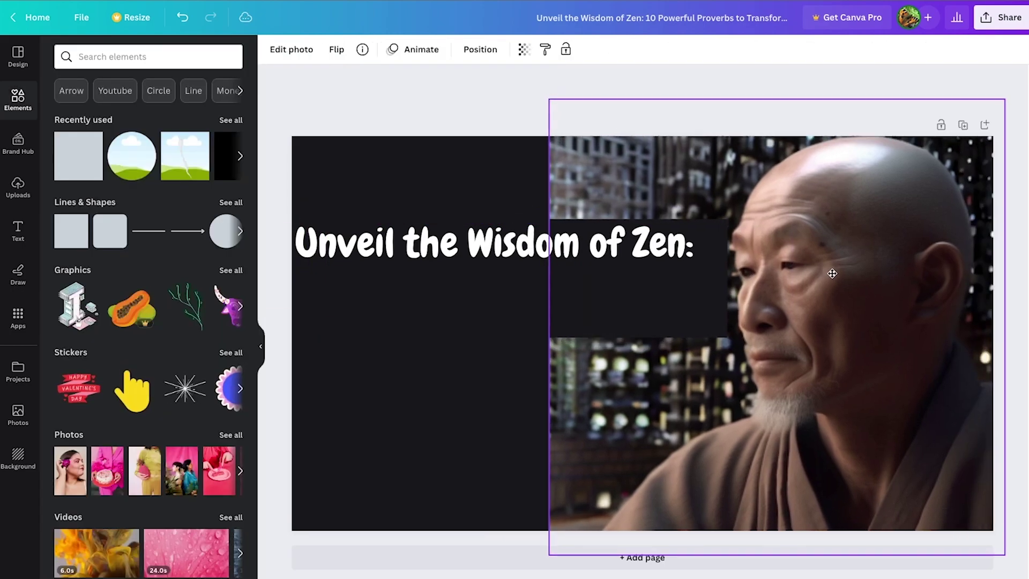
{"action": "left_click", "coordinate": [788, 309]}
{"action": "left_click", "coordinate": [887, 230]}
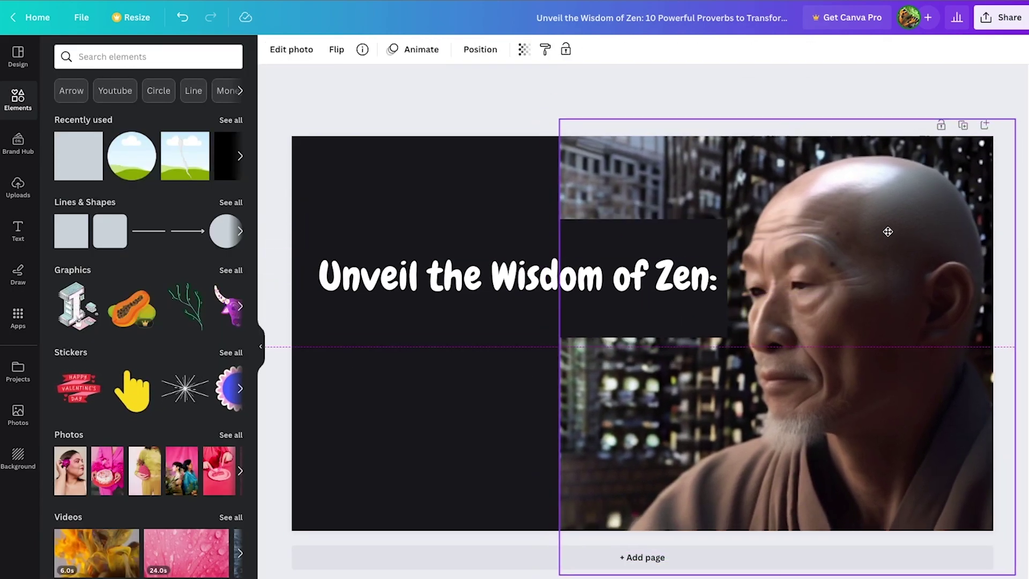
{"action": "left_click", "coordinate": [471, 287]}
Add a second rectangle, widen it and recolour it as a subtitle backing
{"action": "left_click", "coordinate": [91, 177]}
{"action": "left_click_drag", "start_coordinate": [506, 386], "coordinate": [730, 385]}
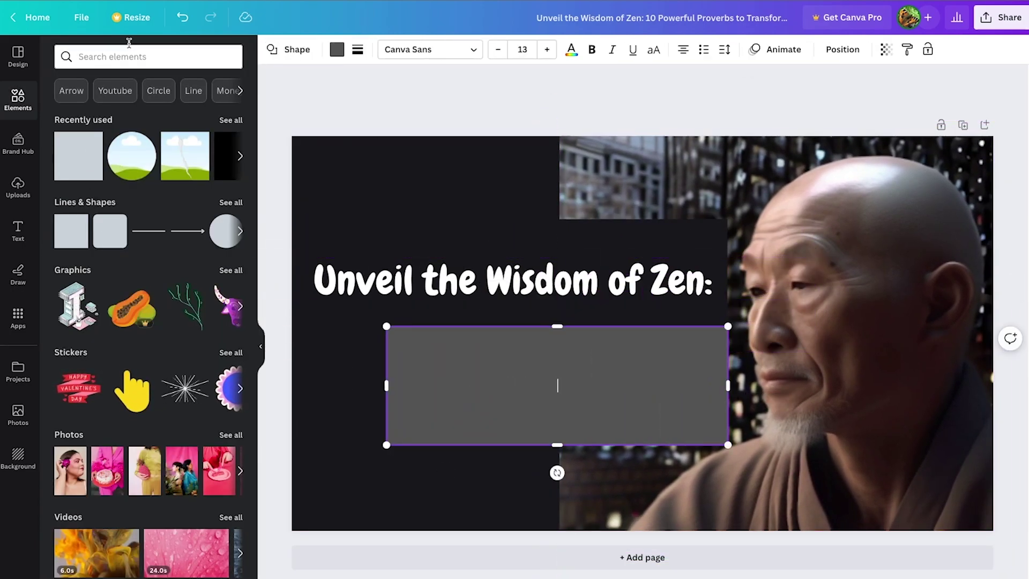
{"action": "left_click", "coordinate": [337, 49]}
Duplicate the heading as a two-line subtitle, '10 Powerful Proverbs to Transform Your Life'
{"action": "left_click", "coordinate": [100, 121]}
{"action": "key", "text": "ctrl+d"}
{"action": "double_click", "coordinate": [514, 370]}
{"action": "key", "text": "ctrl+a"}
{"action": "key", "text": "ctrl+v"}
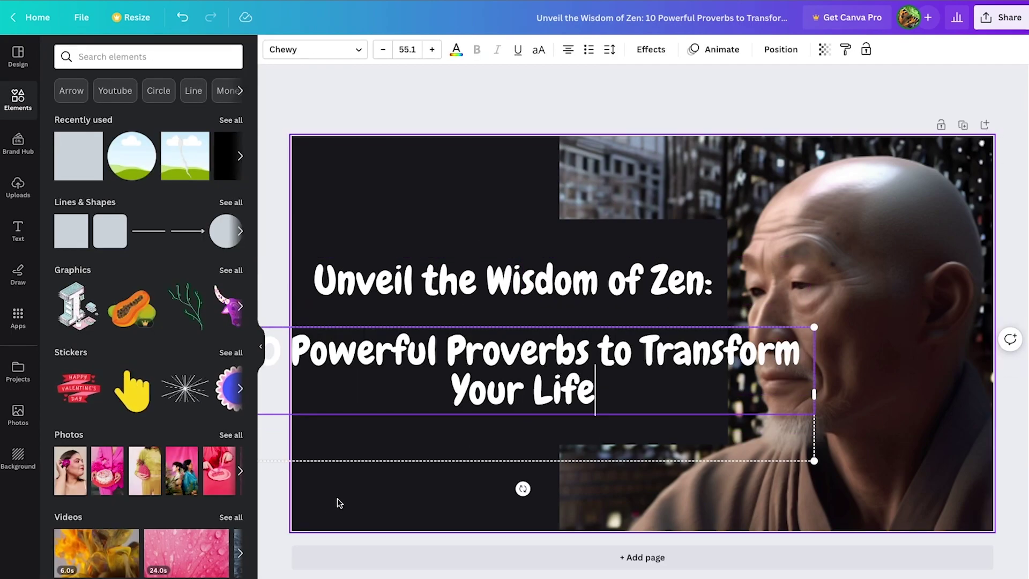
{"action": "left_click_drag", "start_coordinate": [814, 394], "coordinate": [796, 407]}
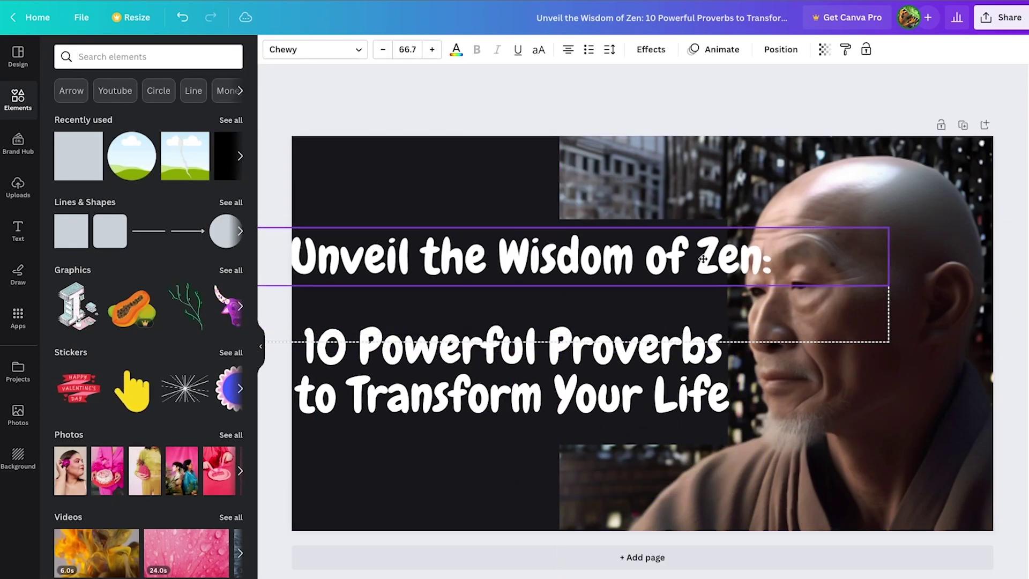
{"action": "left_click", "coordinate": [717, 277]}
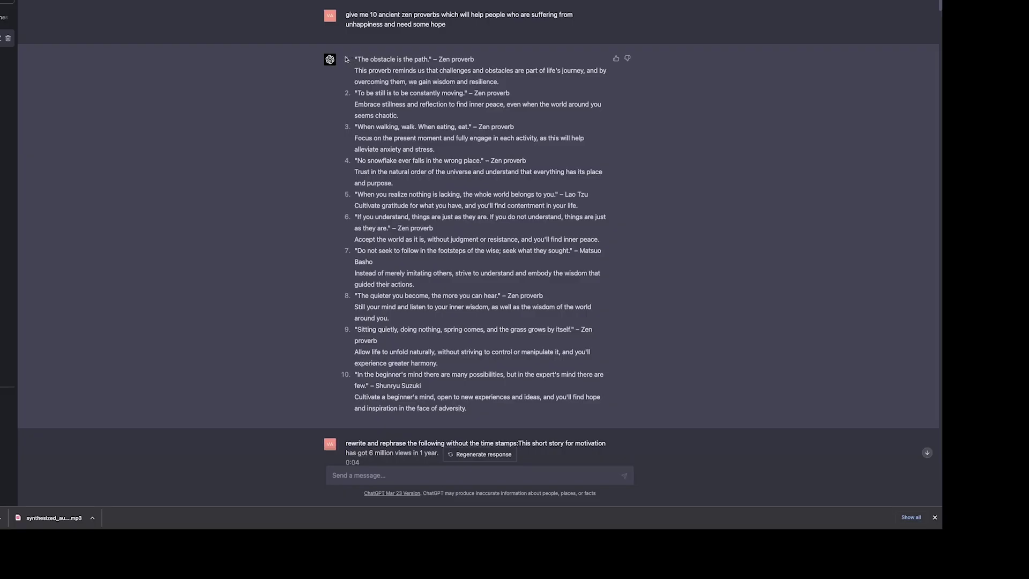
{"action": "left_click_drag", "start_coordinate": [345, 59], "coordinate": [534, 418]}
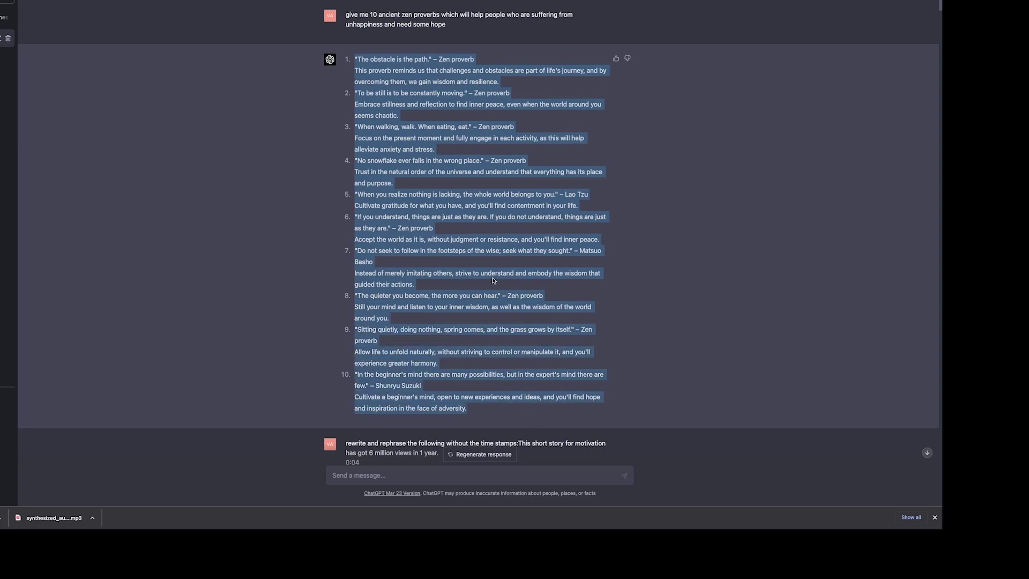
Paste the proverbs into a YouTube title request and copy the generated description
{"action": "key", "text": "ctrl+v"}
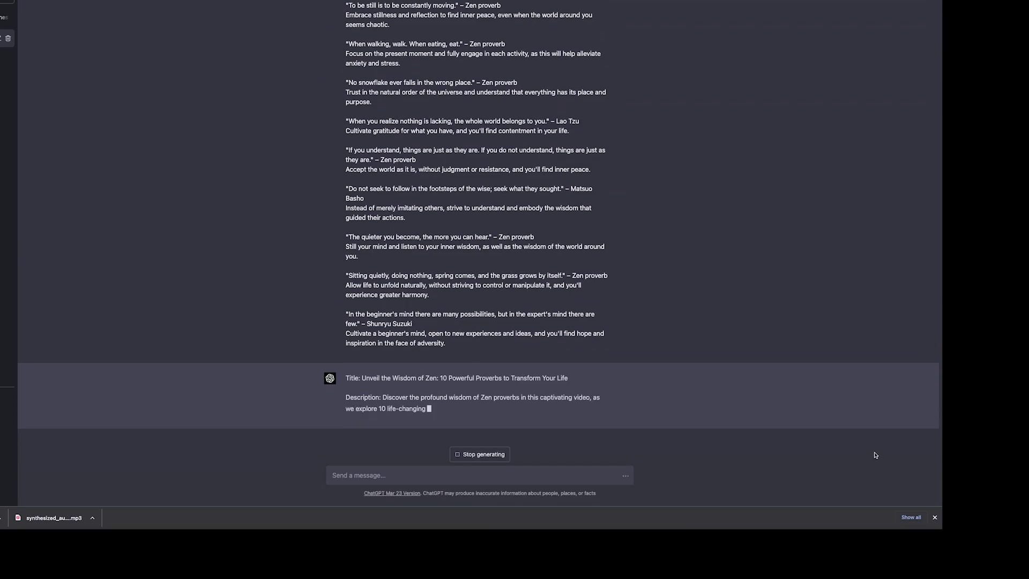
{"action": "left_click", "coordinate": [643, 339]}
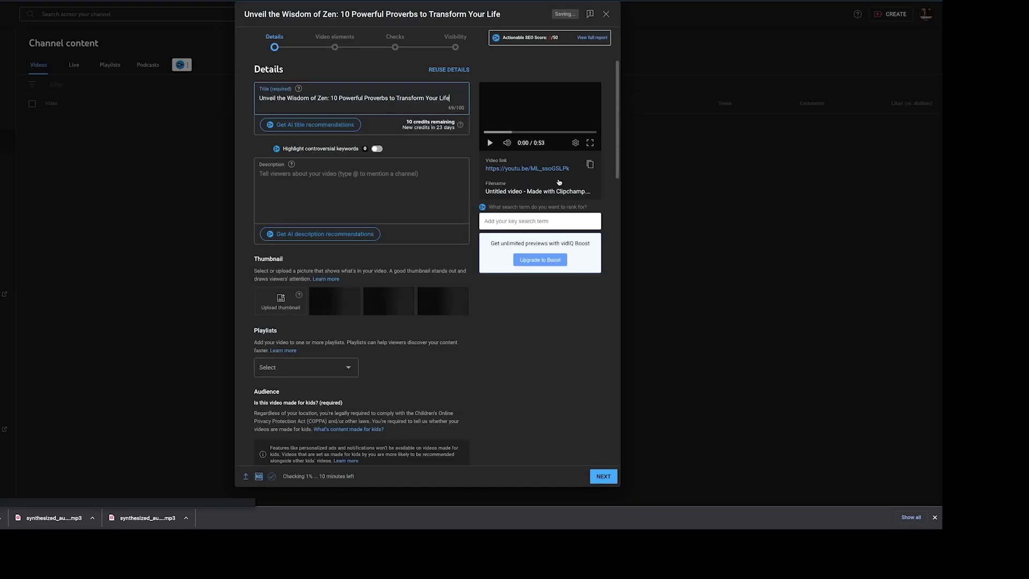
Paste the ChatGPT description into the Zen video's Description field
{"action": "left_click", "coordinate": [353, 210]}
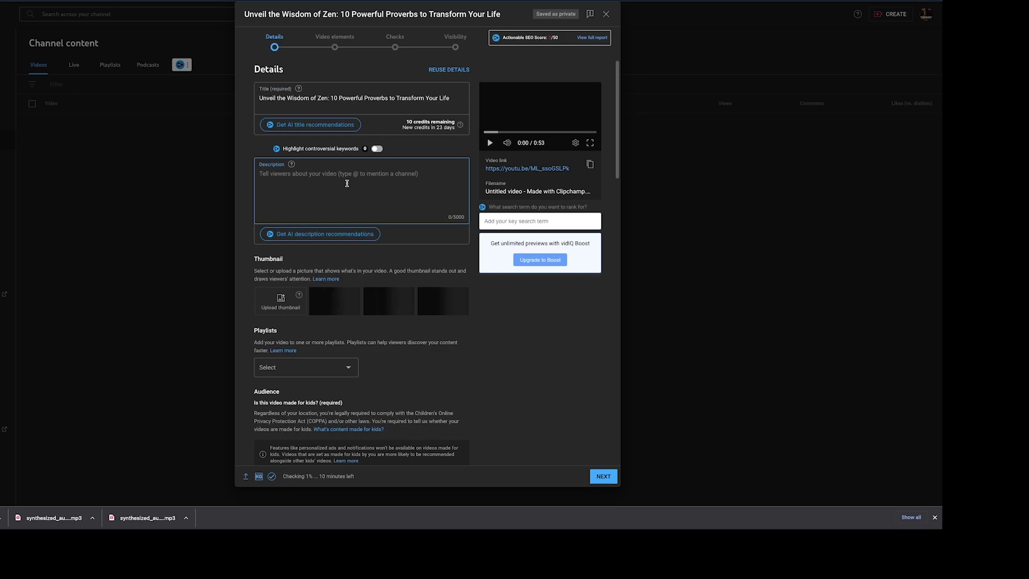
{"action": "type", "text": "Description: Discover the profound wisdom of Zen proverbs in this captivating video, as we explore 10 life-changing teachings that will challenge your perspective and empower you to embrace inner peace, gratitude, and self-awareness. From overcoming obstacles and embracing stillness to mastering the art of being present and cultivating a beginner's mind, these ancient sayings hold the key to unlocking a more mindful, harmonious, and fulfilling life. Dive into the world of Zen philosophy and let these timeless proverbs guide you on your path to personal growth and enlightenment."}
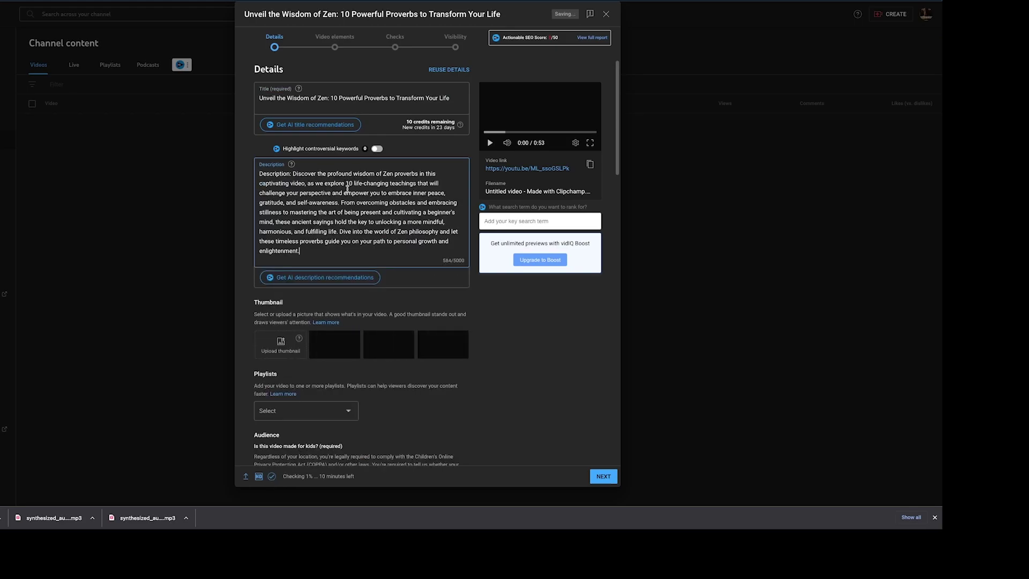